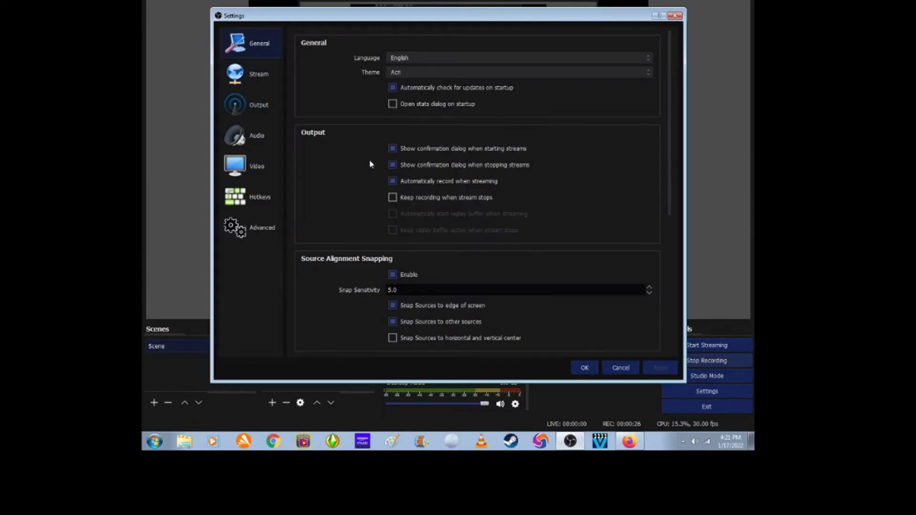
# - Switch Settings to the Video page to see the locked resolution fields
pyautogui.click(256, 168)
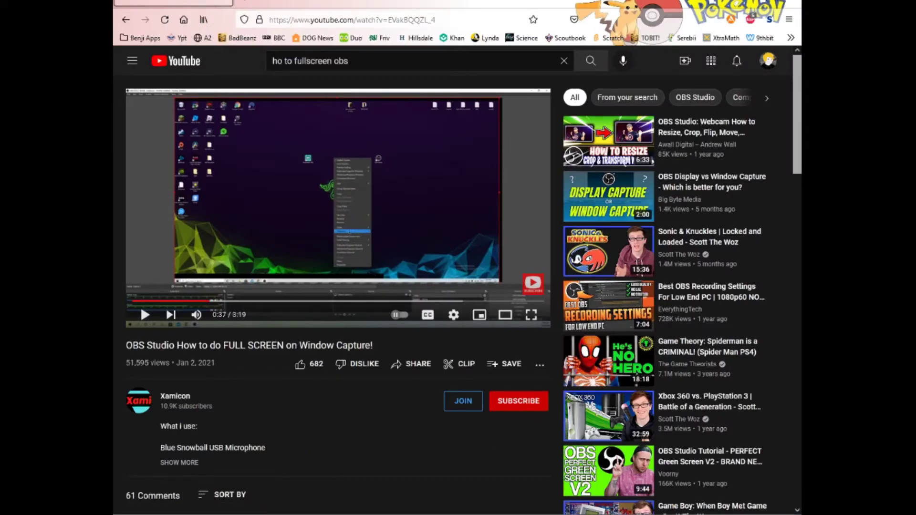
# - Highlight and then deselect the full-screen Window Capture tutorial's title on YouTube
pyautogui.moveTo(147, 345)
pyautogui.mouseDown()
pyautogui.moveTo(390, 346)
pyautogui.moveTo(125, 345)
pyautogui.mouseUp()
pyautogui.click(390, 347)
pyautogui.click(126, 346)
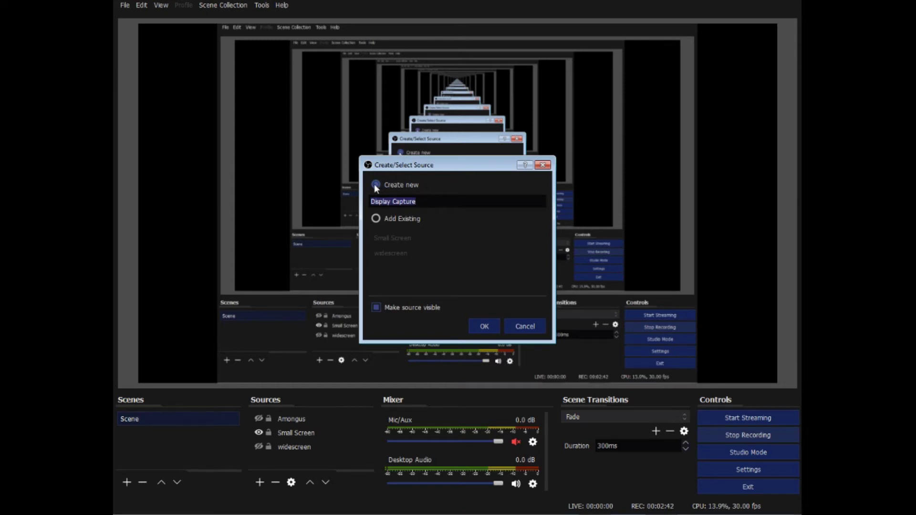
# - Create the Display Capture source, keeping its default name
pyautogui.click(456, 201)
pyautogui.click(485, 327)
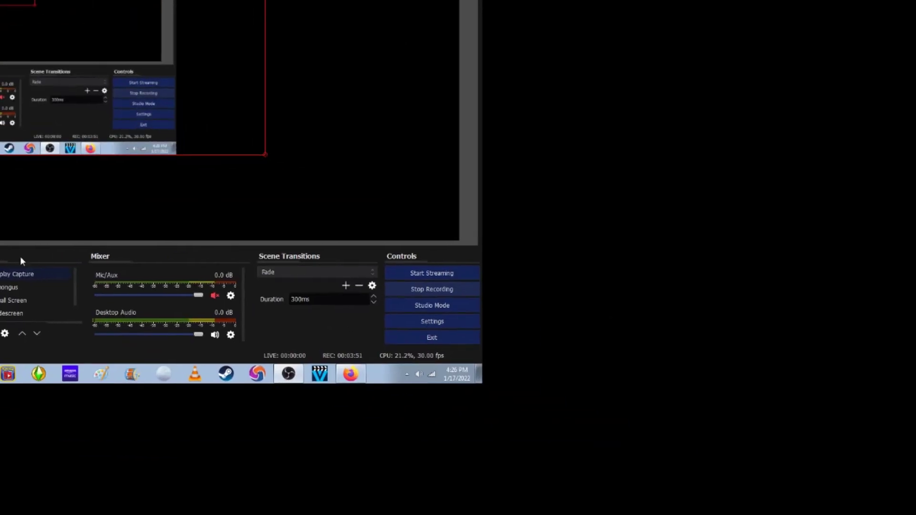
# - Bring up the right-click menu for the Display Capture source
pyautogui.rightClick(25, 275)
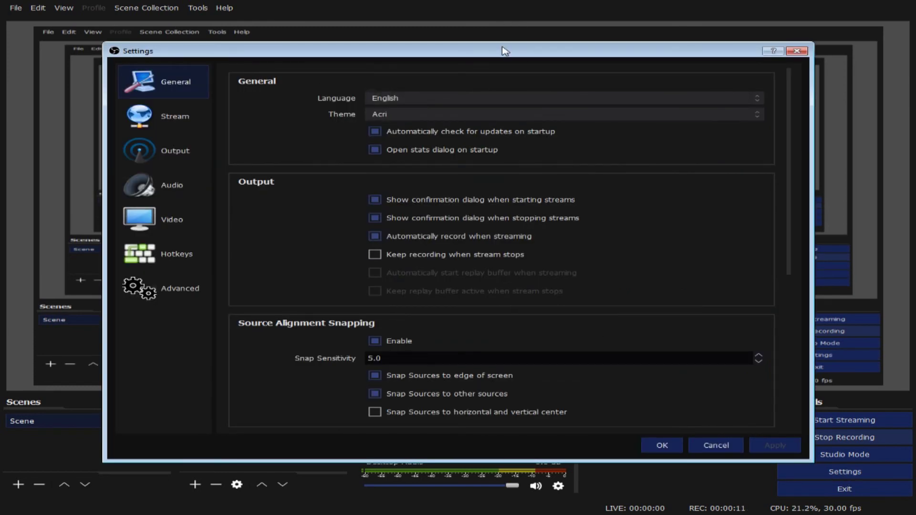
# - Nudge the Settings dialog higher and show the Output page's recording path and mp4 format
pyautogui.moveTo(504, 50); pyautogui.dragTo(505, 28)
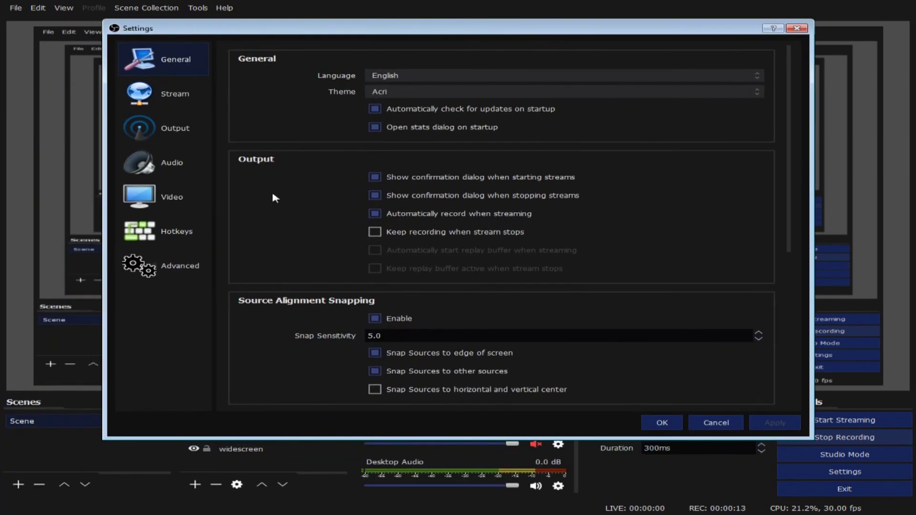
pyautogui.click(175, 122)
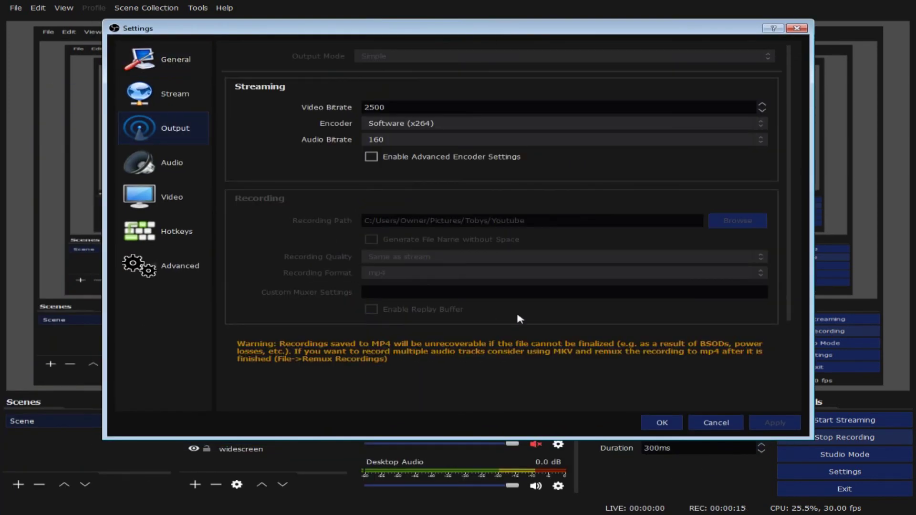